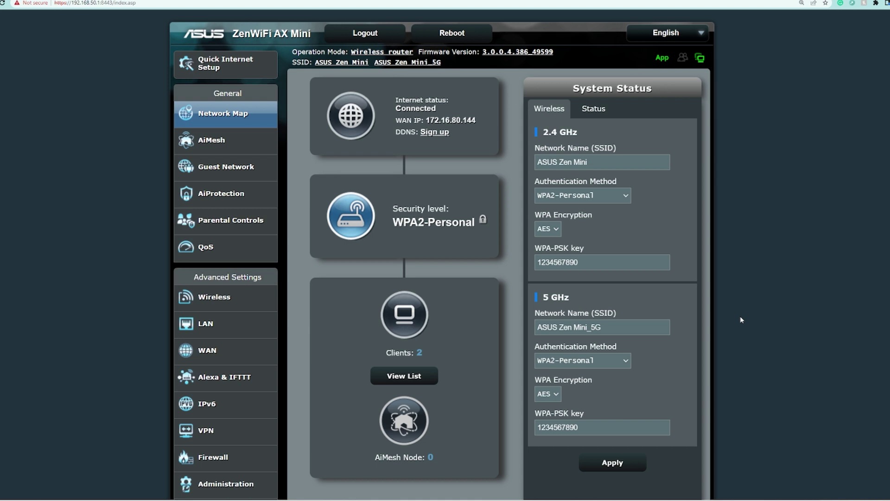
- Open Parental Controls and switch Enable Time Scheduling to ON
click(241, 221)
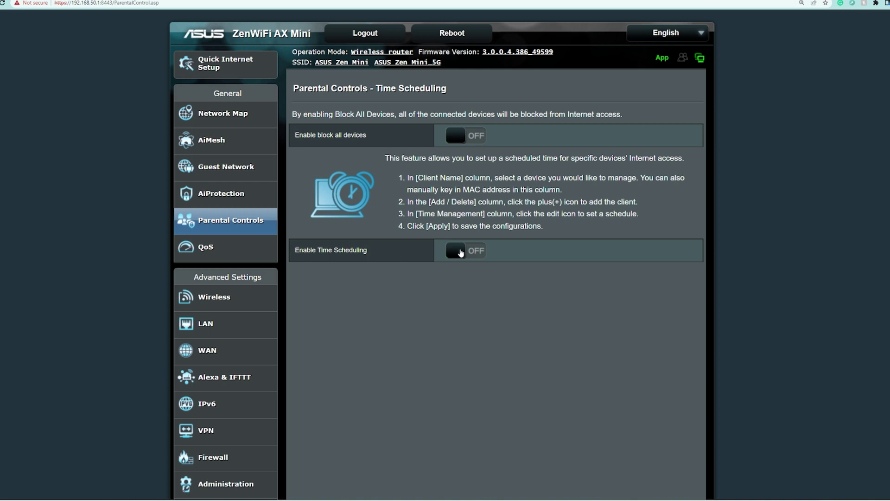
click(460, 252)
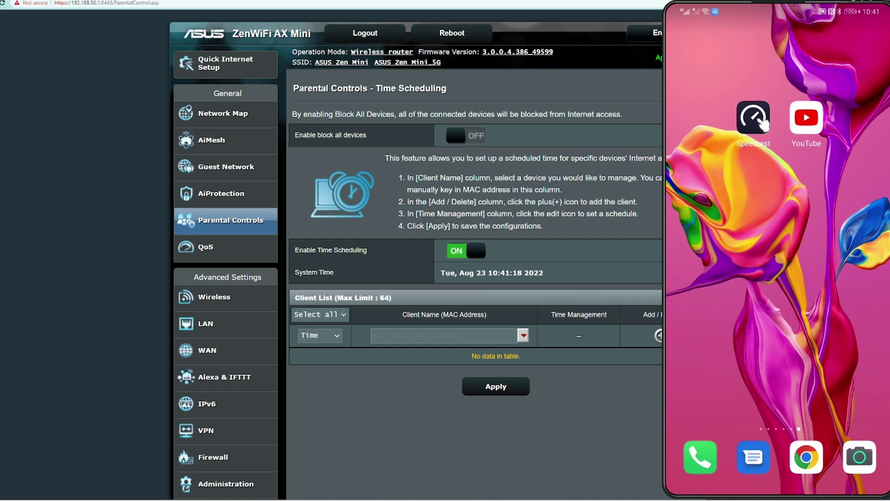
- Run a baseline Speedtest on the mirrored phone, measuring about 220 Mbps download
click(764, 126)
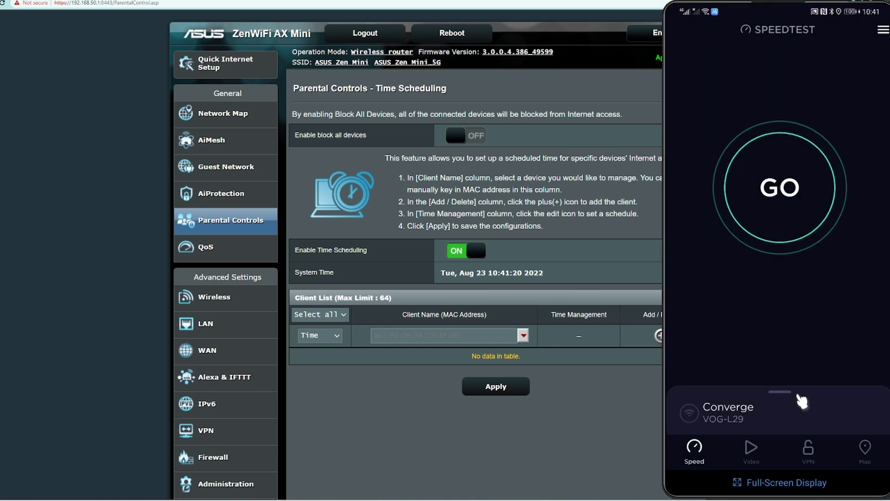
drag(805, 380, 801, 333)
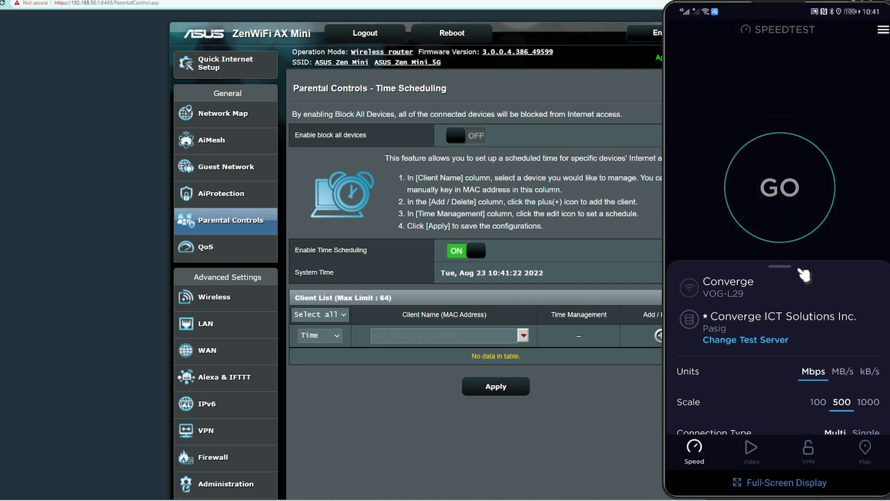
drag(803, 275, 802, 319)
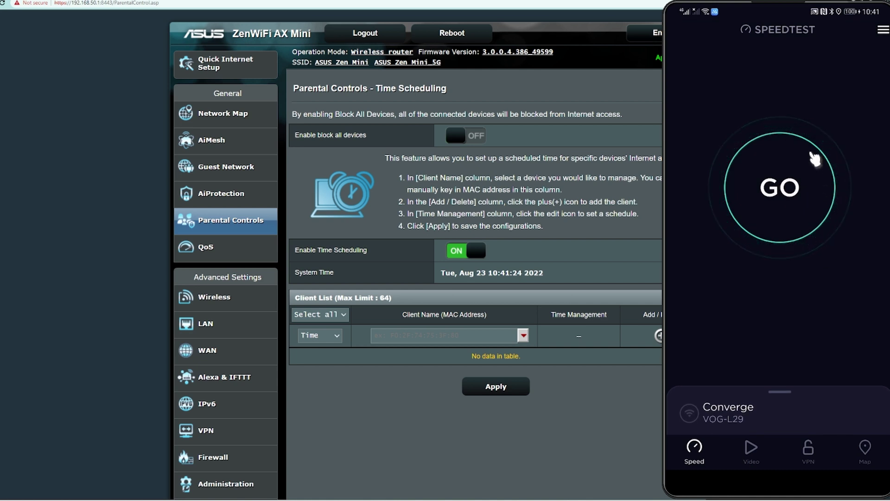
click(783, 188)
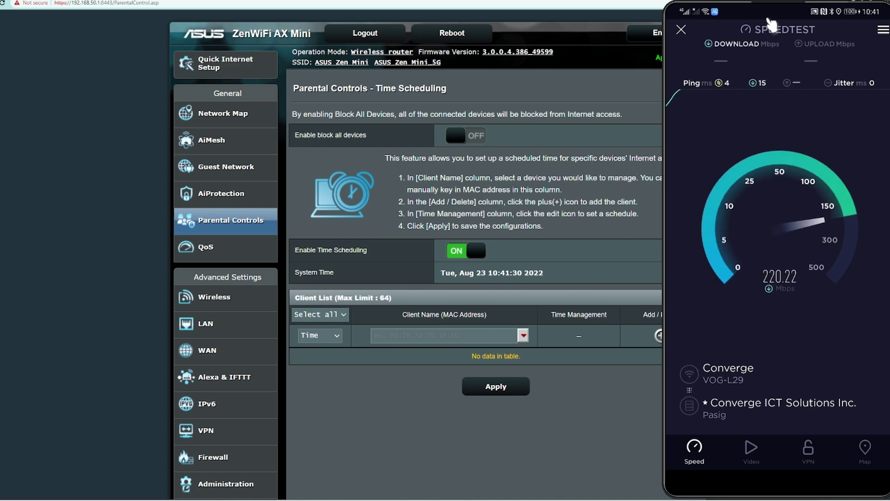
- Pull down the phone's notification shade, then close it to return to Speedtest
drag(773, 12, 794, 284)
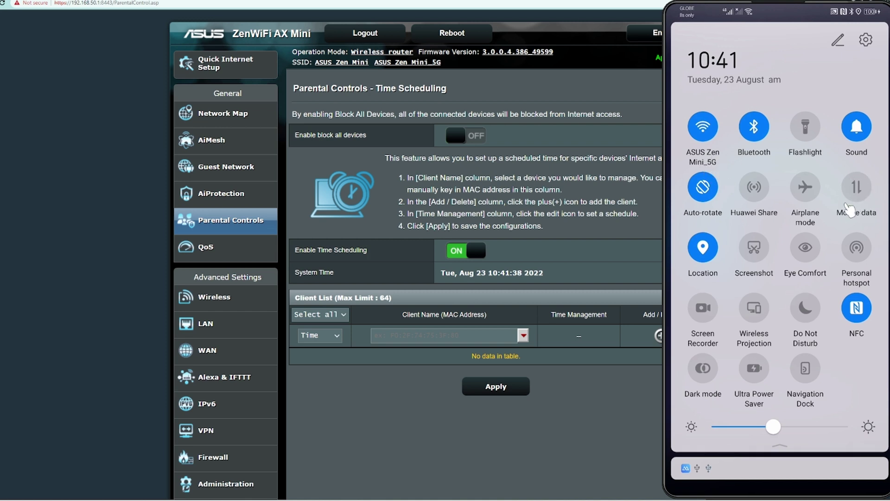
drag(797, 452, 825, 248)
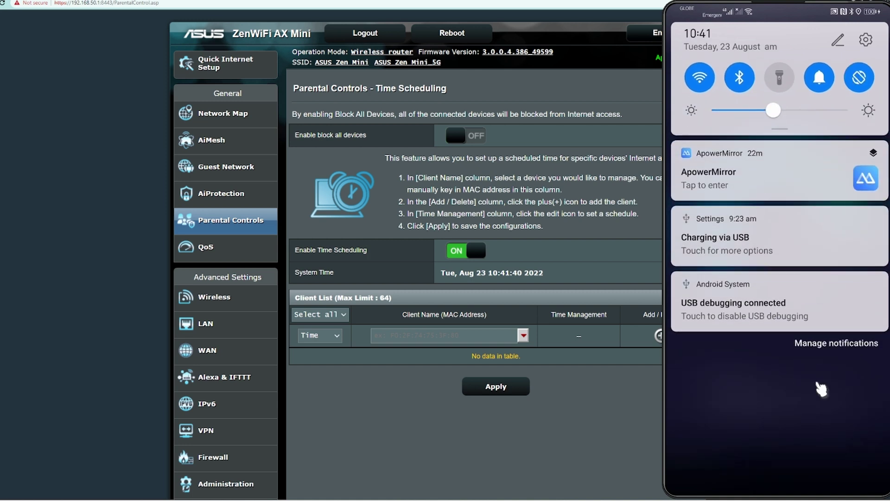
drag(821, 389, 761, 92)
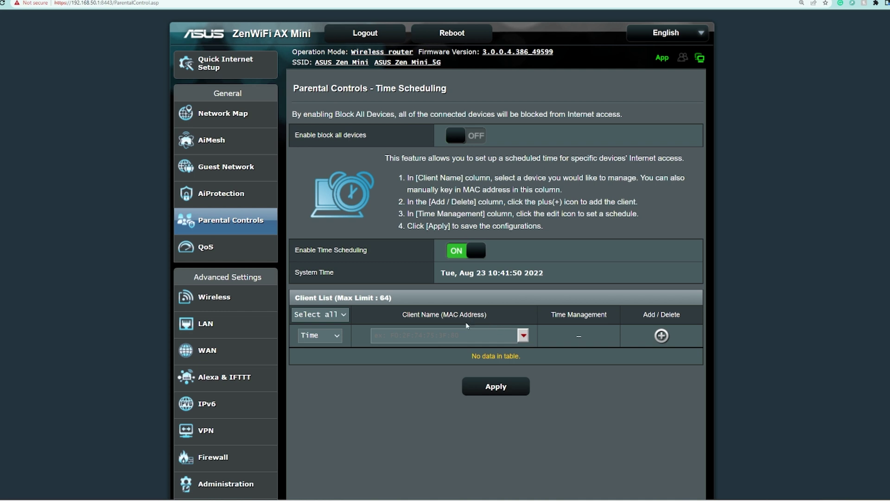
- Pick the Android phone from the Client Name list and add it as a client row
click(341, 336)
click(320, 353)
click(334, 336)
click(337, 341)
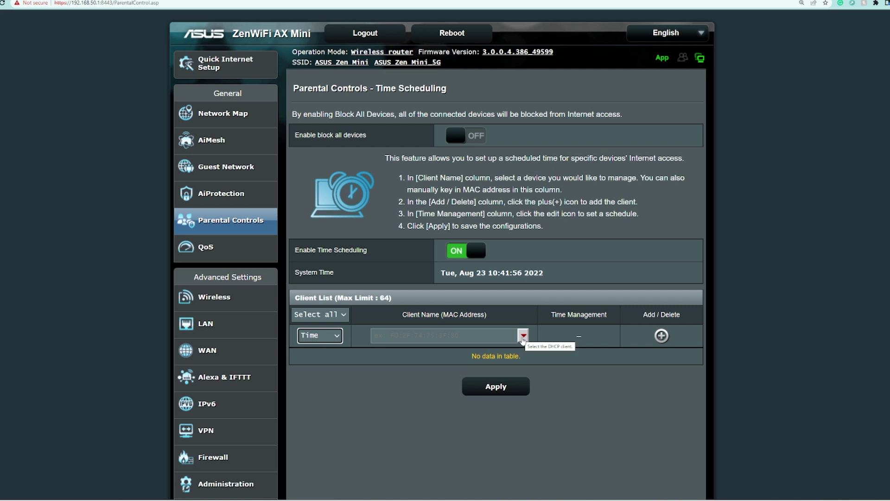
click(523, 338)
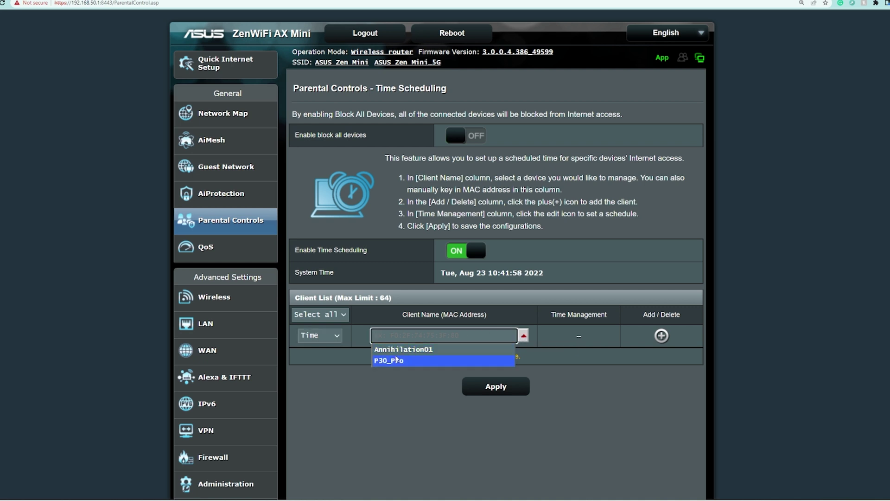
click(397, 362)
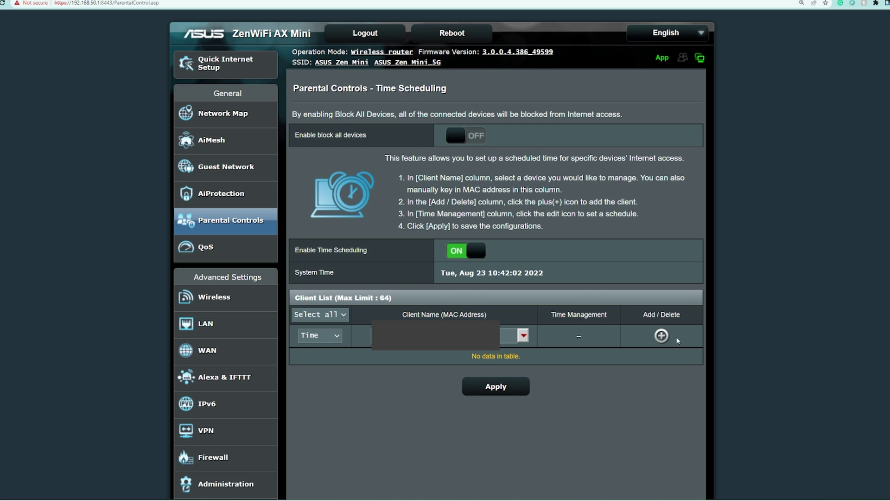
click(662, 336)
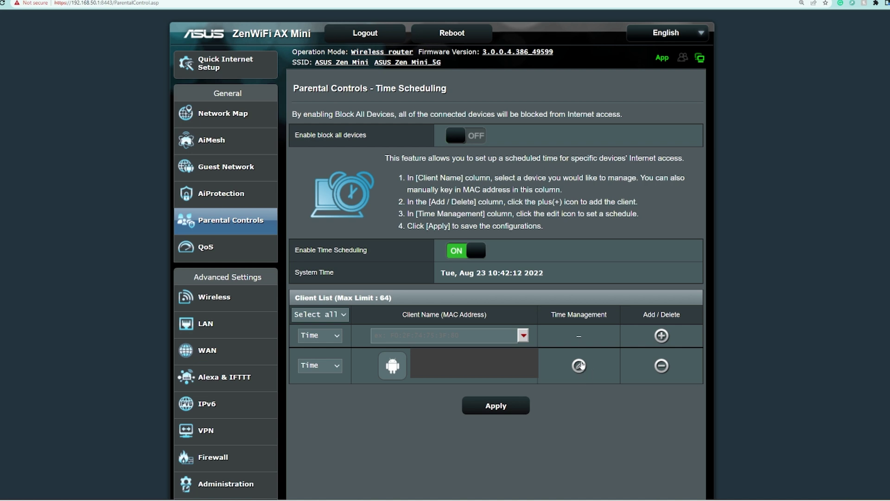
- Enable the phone's Weekday(s) 21:00–07:00 Mon–Fri offtime rule and open it for editing
click(580, 365)
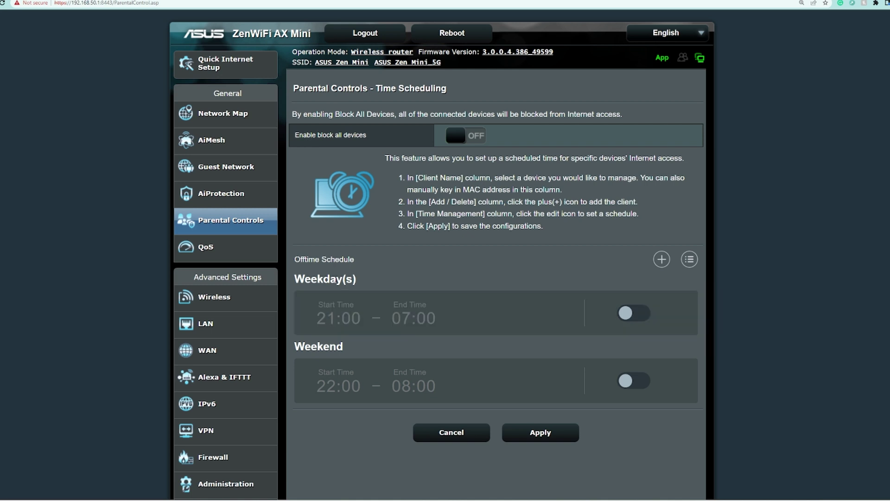
click(634, 313)
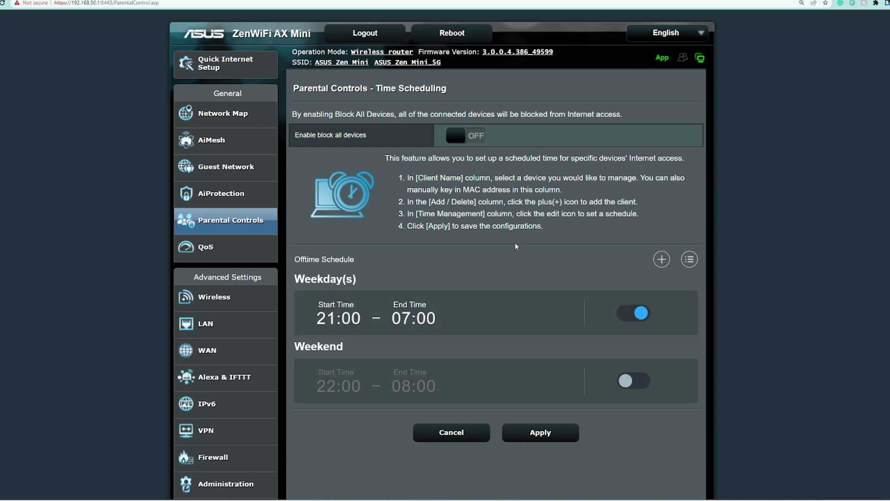
click(501, 312)
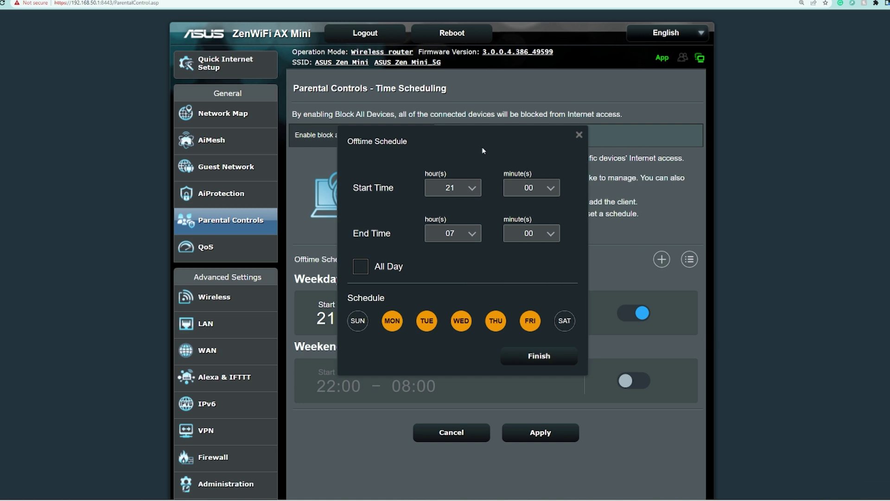
- Set the offtime schedule's start hour to 10 and end hour to 18
click(473, 188)
scroll(462, 254, down, 3)
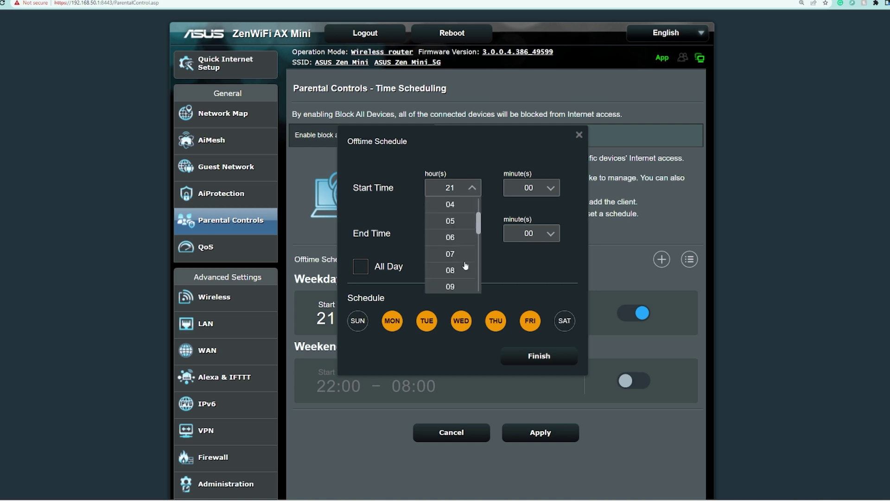
click(462, 256)
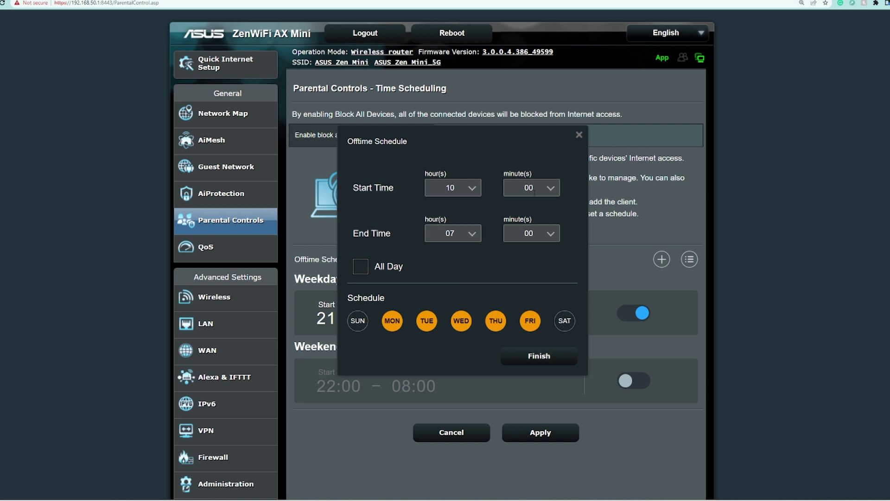
click(471, 232)
scroll(467, 295, down, 3)
scroll(467, 294, down, 2)
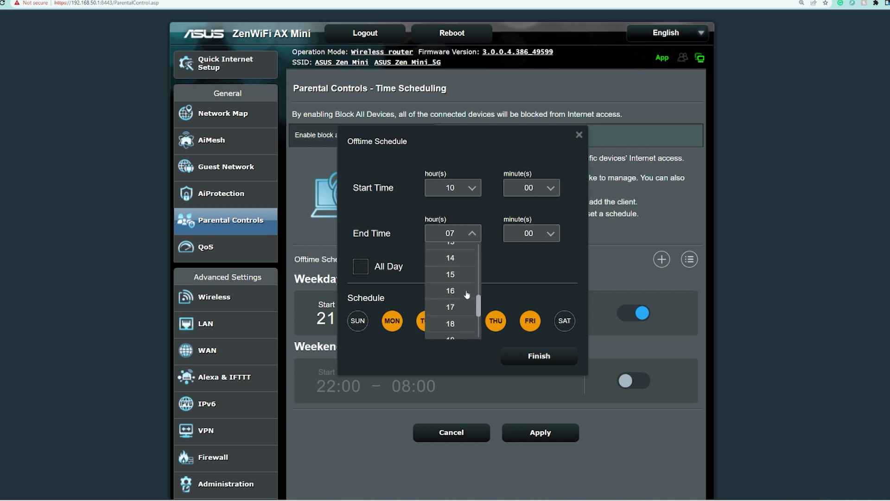
click(461, 319)
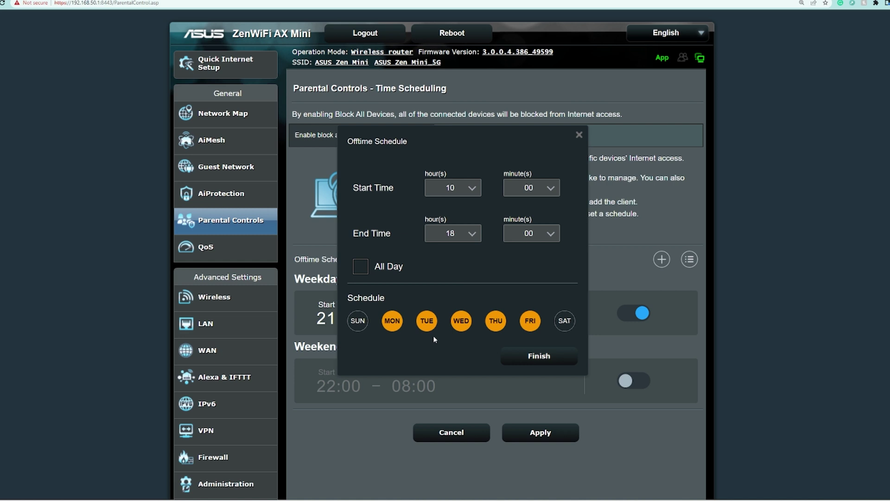
- Deselect THU and FRI, keeping MON, TUE, WED, and finish the schedule
click(460, 325)
click(496, 323)
click(532, 324)
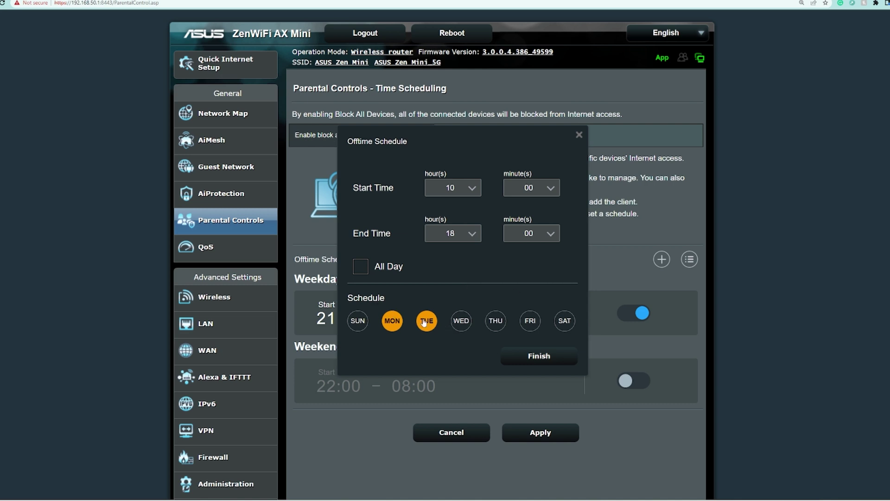
click(461, 321)
click(536, 362)
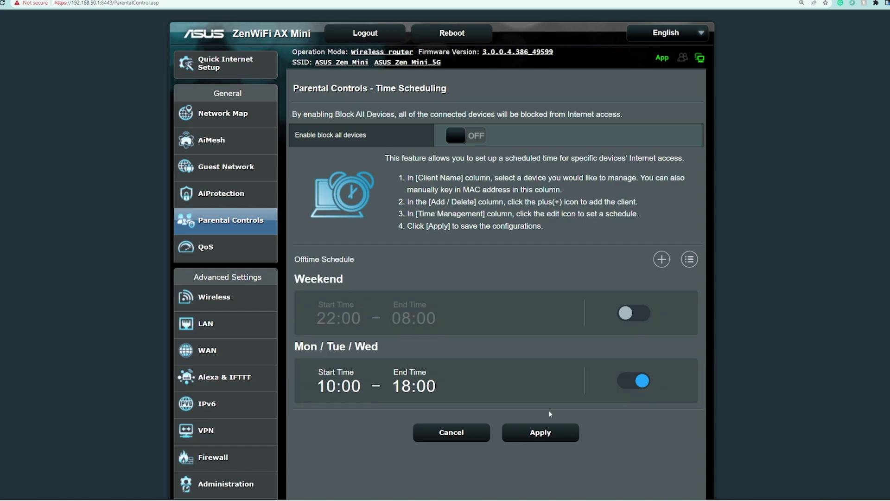
- Apply the Mon/Tue/Wed 10:00–18:00 parental control schedule to the router
click(556, 440)
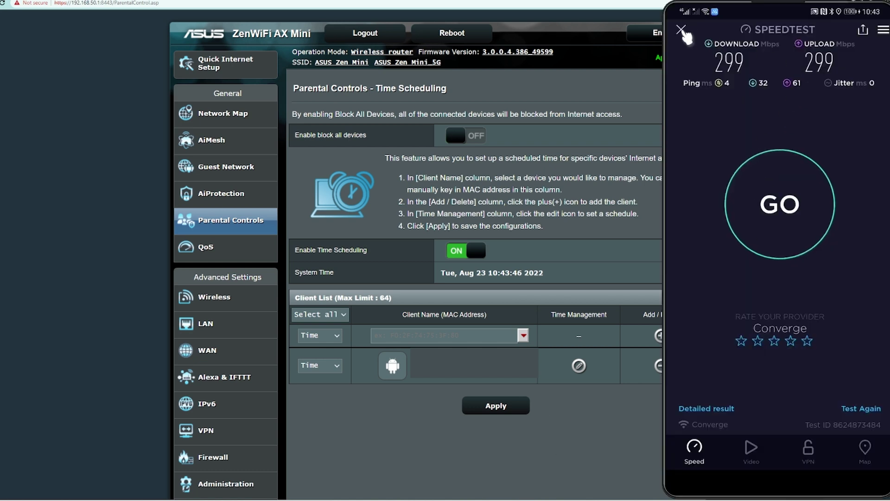
- Run Speedtest on the phone, confirm the 'Test failed to complete' error, and dismiss it
click(783, 211)
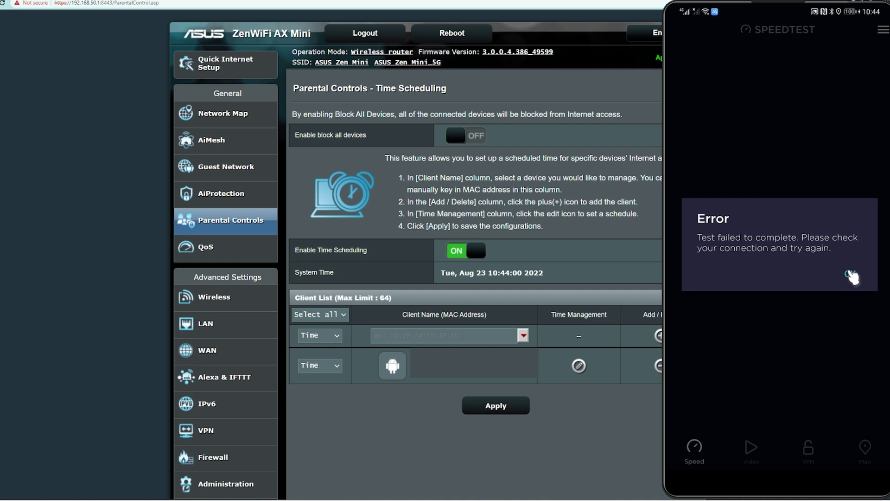
click(850, 274)
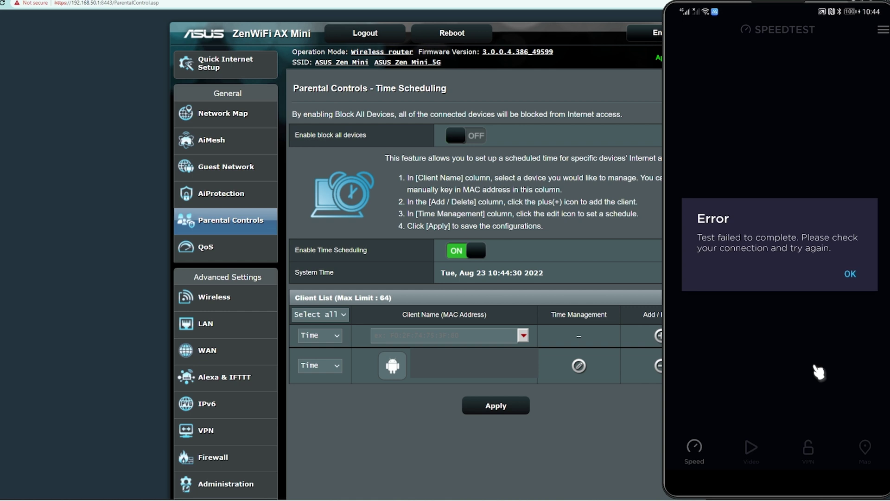
click(819, 371)
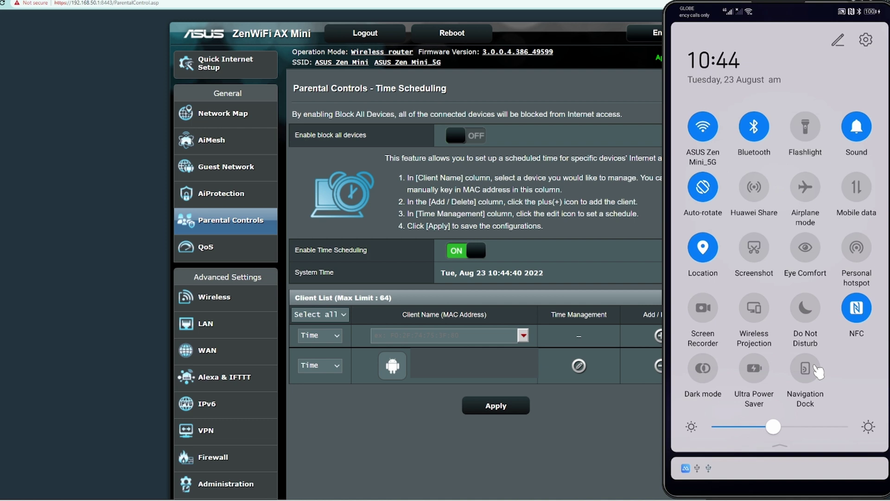
- Close the phone's quick settings panel, returning to the Speedtest start screen
click(818, 371)
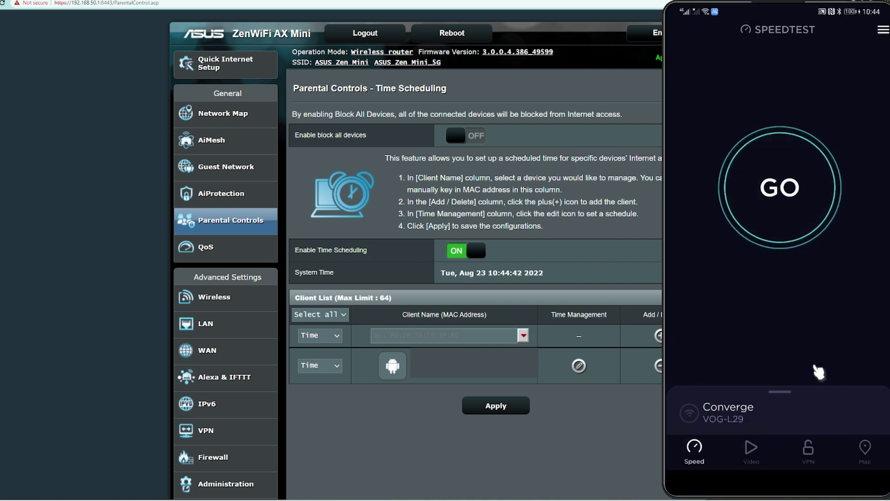